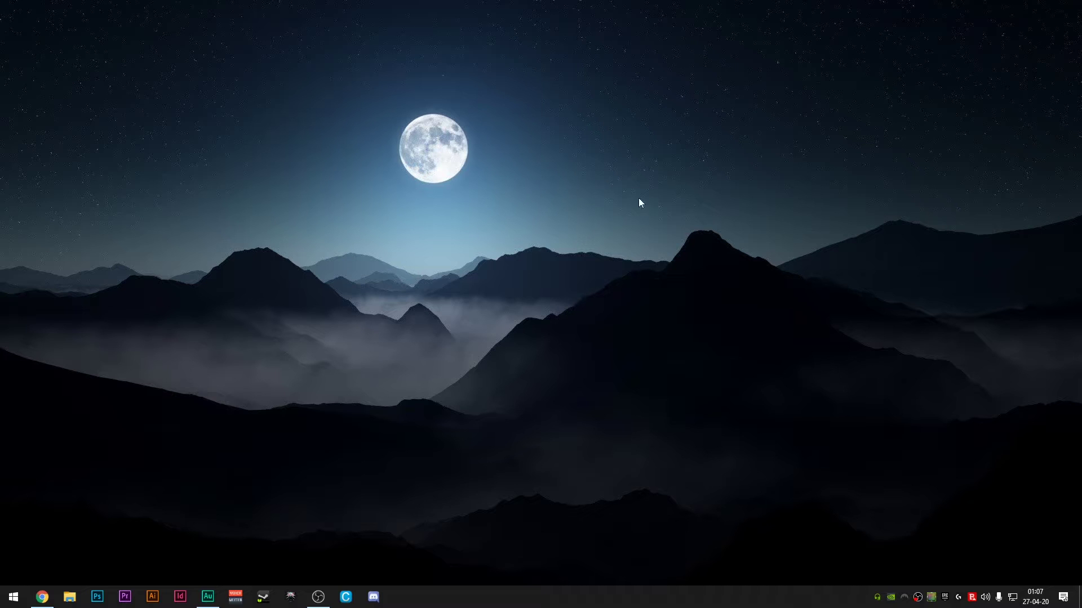
Step: Switch to Chrome and read the NVIDIA RTX Voice setup guide down to its Setup Guide section
left_click(43, 597)
scroll(487, 455, "up", 10)
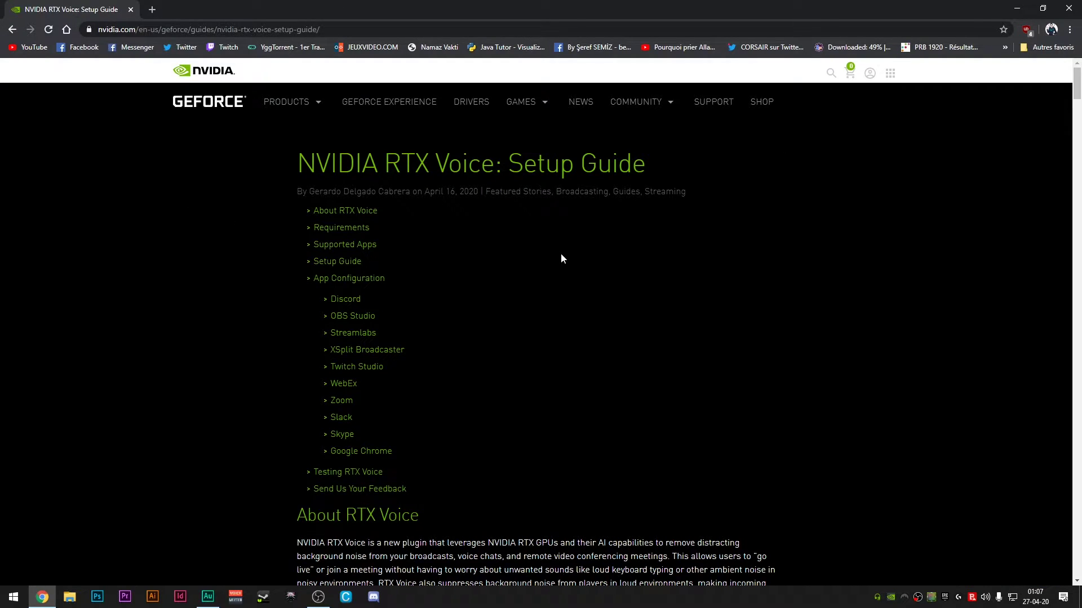
left_click_drag(317, 163, 662, 166)
left_click(669, 223)
left_click_drag(439, 191, 474, 192)
left_click(522, 265)
scroll(532, 285, "down", 1)
scroll(532, 288, "down", 10)
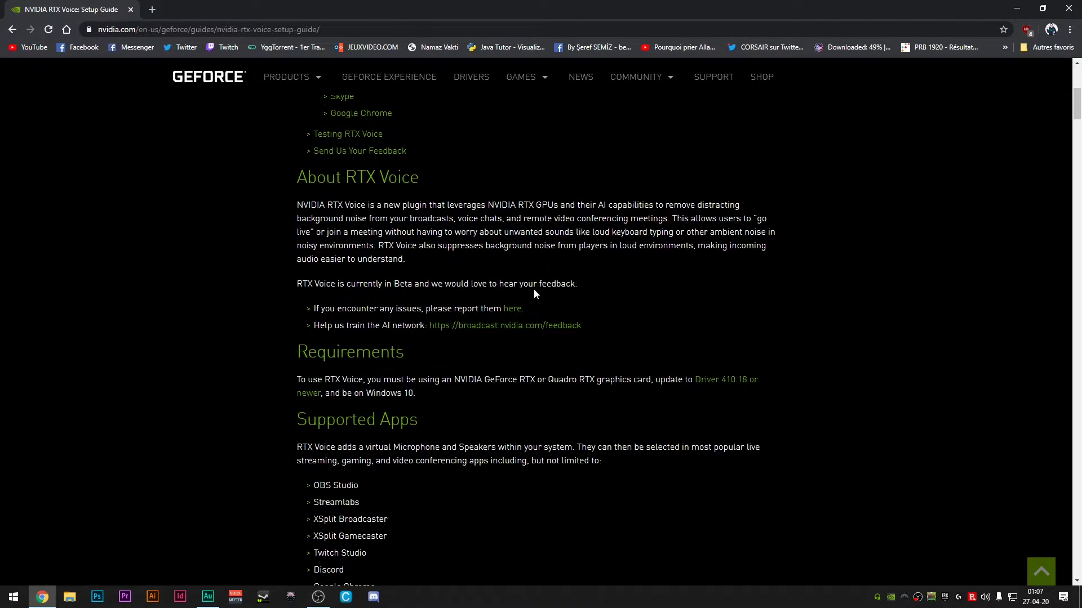
scroll(545, 292, "down", 9)
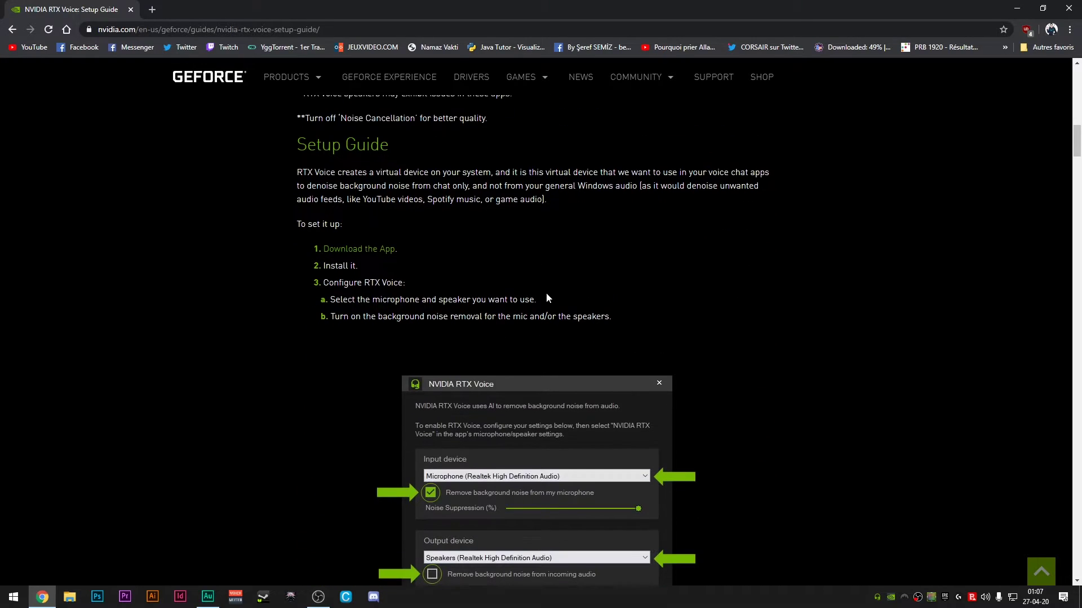
scroll(427, 253, "up", 1)
left_click_drag(331, 145, 379, 147)
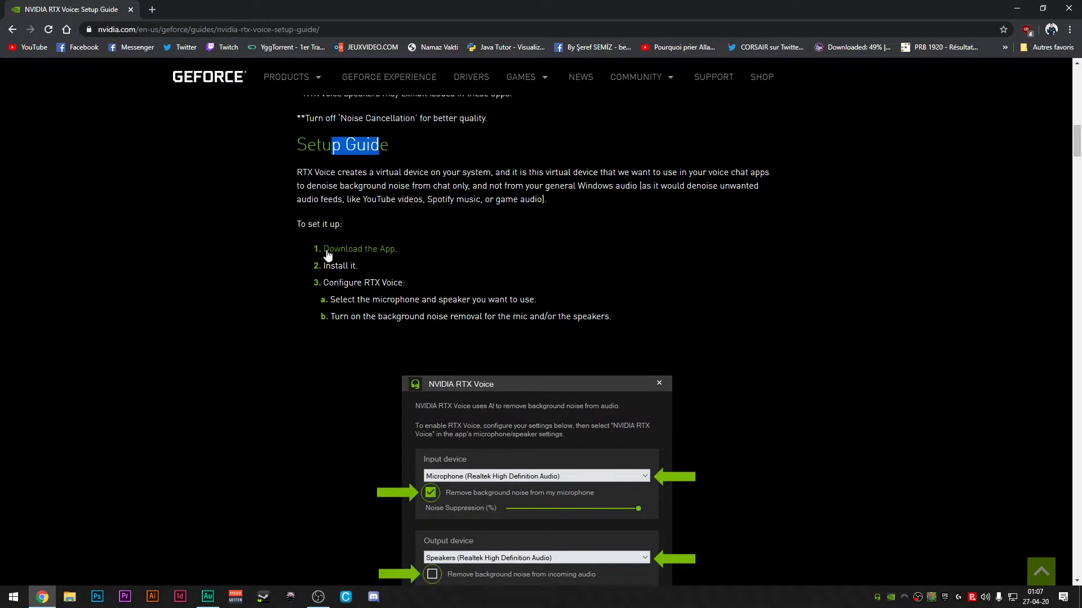
left_click(342, 252)
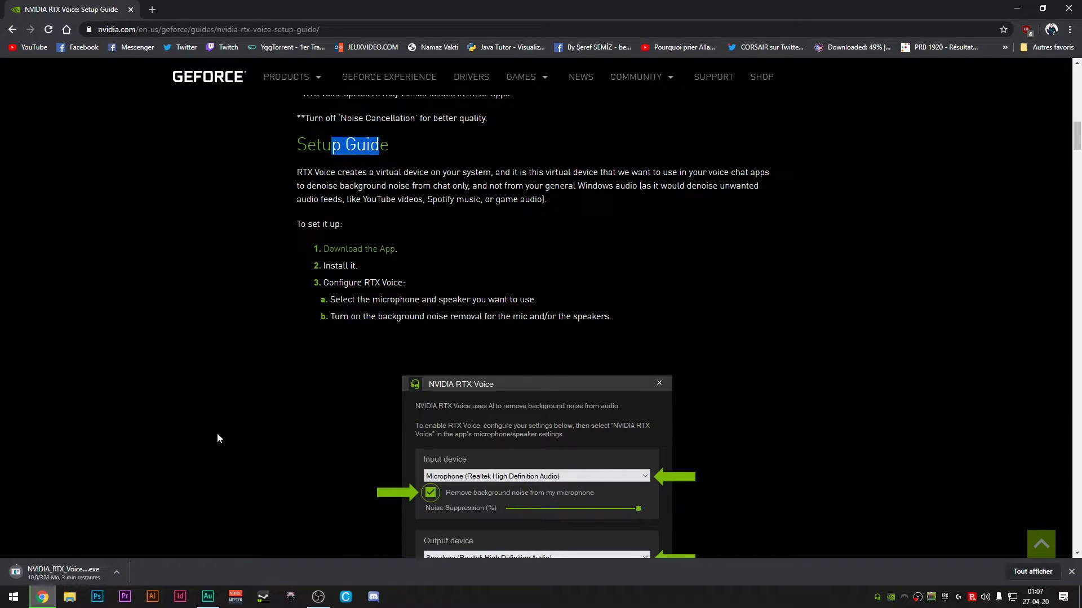
left_click(116, 572)
left_click(129, 555)
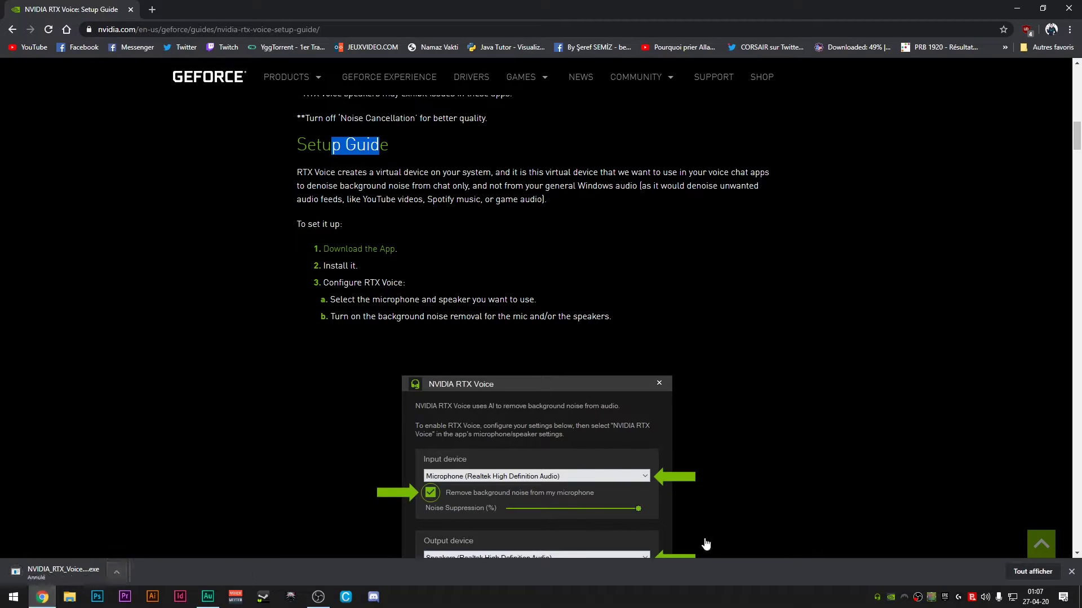
Step: Install NVIDIA RTX Voice from the downloaded installer, accepting the software licence agreement
left_click(1031, 572)
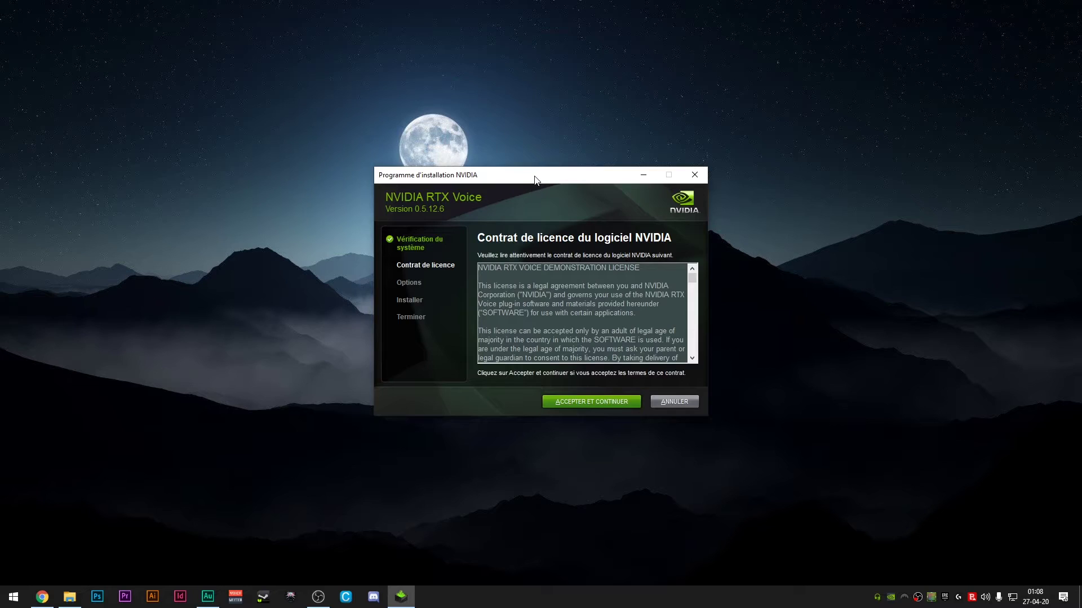
left_click(553, 391)
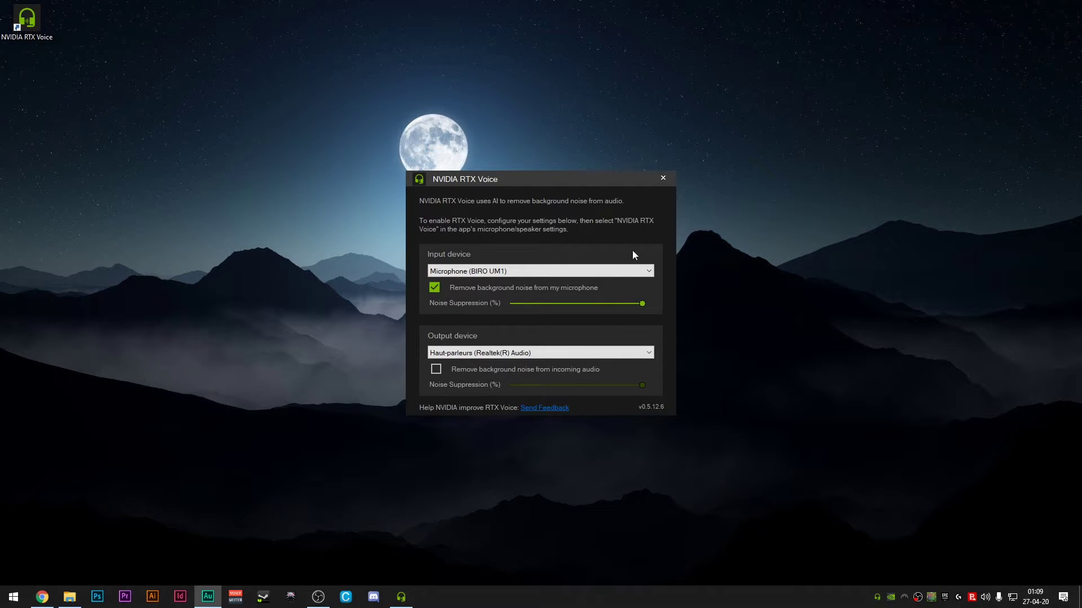
left_click_drag(560, 180, 562, 178)
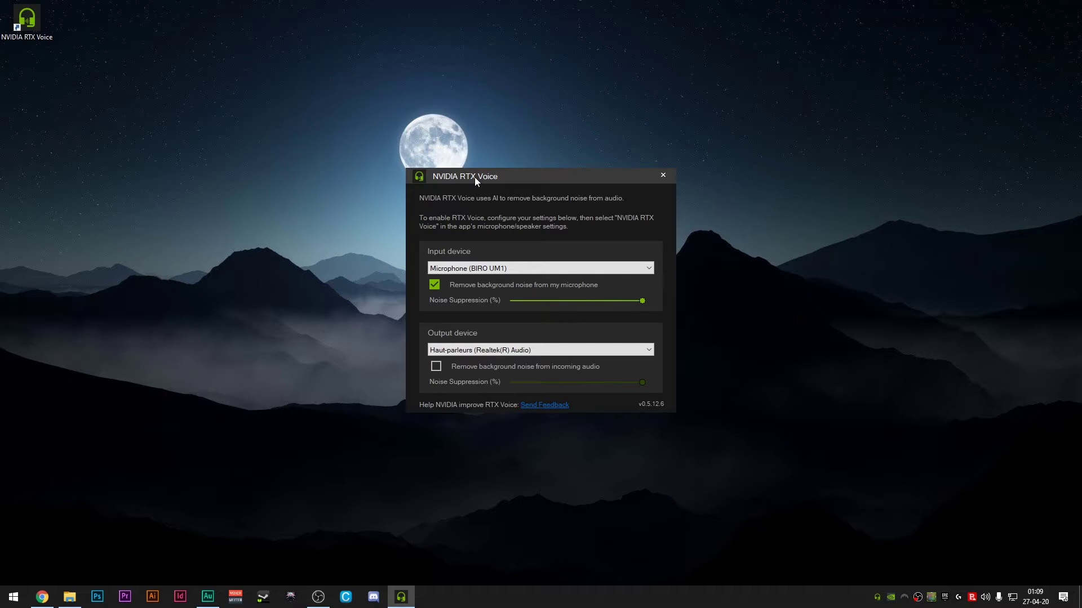
Step: Open the classic Sound control panel from the Windows sound settings and place it beside the RTX Voice window
right_click(987, 594)
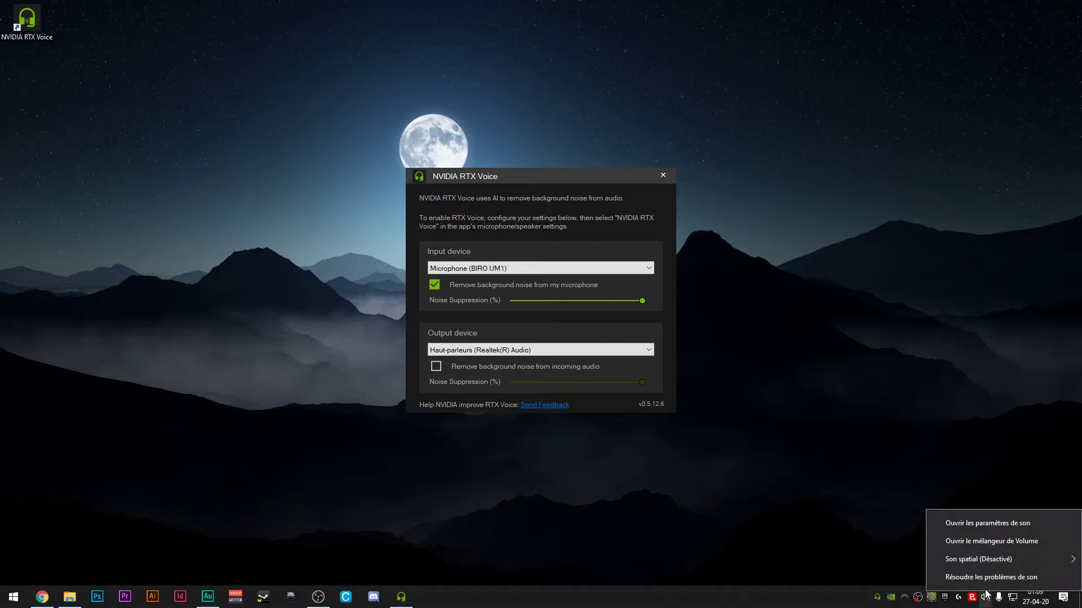
left_click(986, 595)
left_click(986, 592)
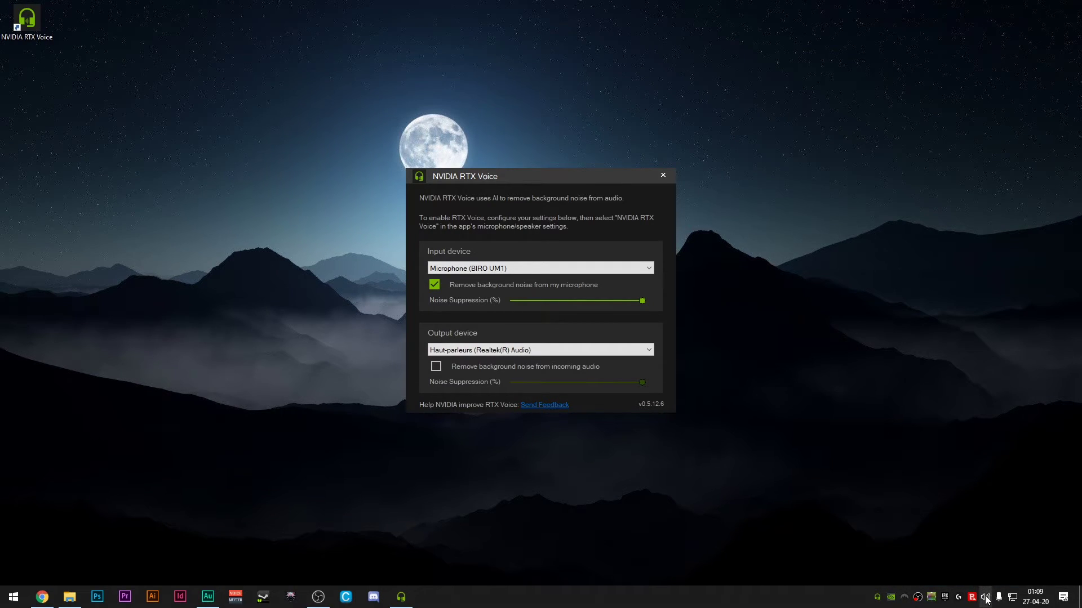
right_click(986, 594)
left_click(985, 532)
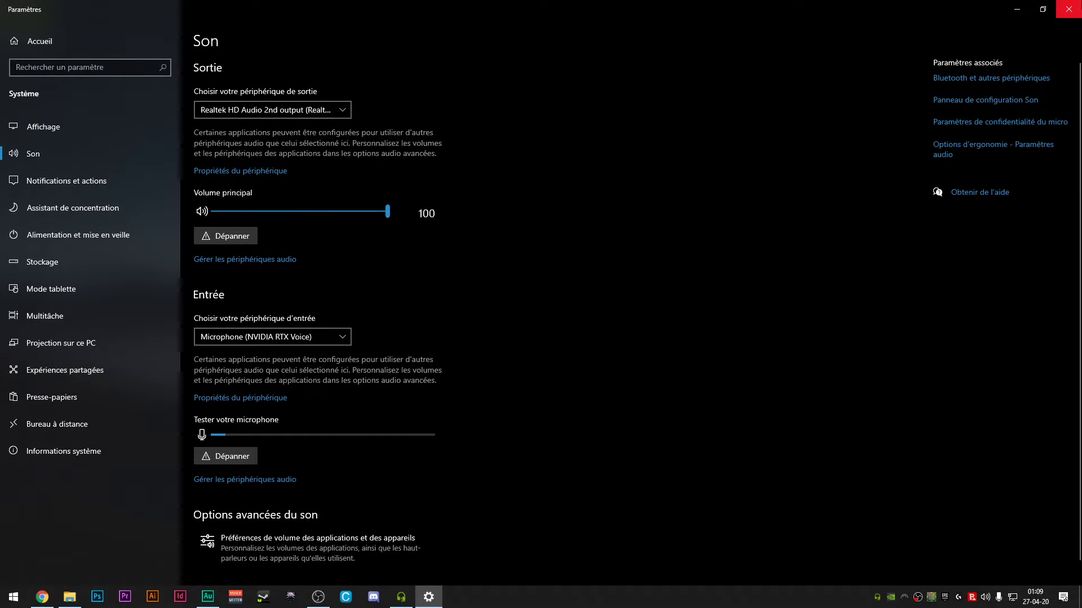
left_click(1069, 9)
left_click_drag(201, 24, 899, 44)
Step: Examine the playback devices, including the NVIDIA RTX Voice speakers and the Realtek HD Audio 2nd output
scroll(845, 174, "down", 2)
scroll(820, 185, "up", 1)
scroll(817, 181, "up", 1)
left_click(773, 172)
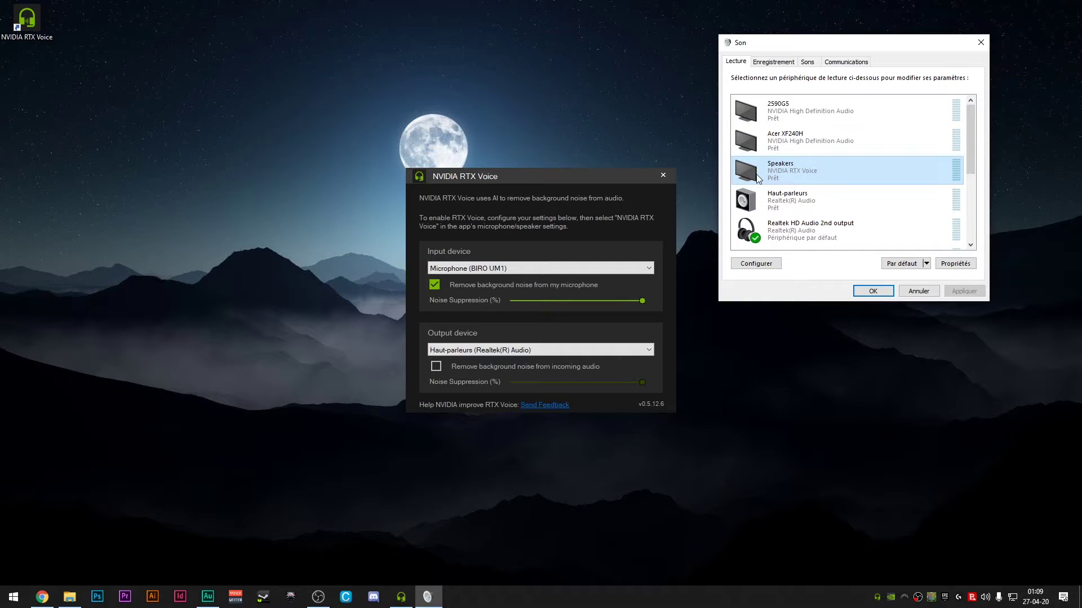
scroll(854, 175, "down", 3)
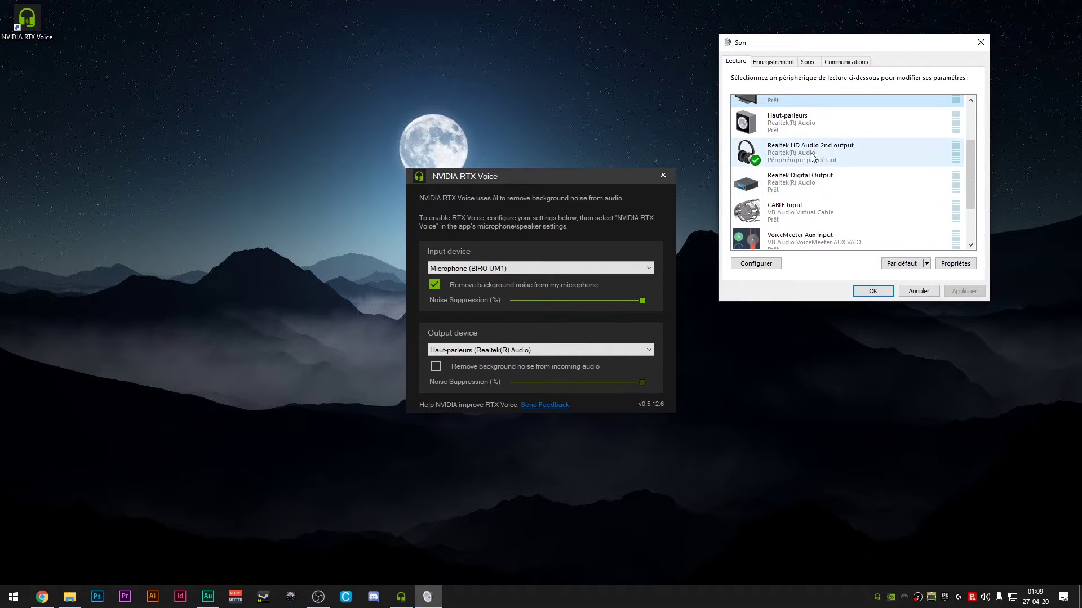
scroll(842, 179, "up", 1)
scroll(842, 179, "up", 1)
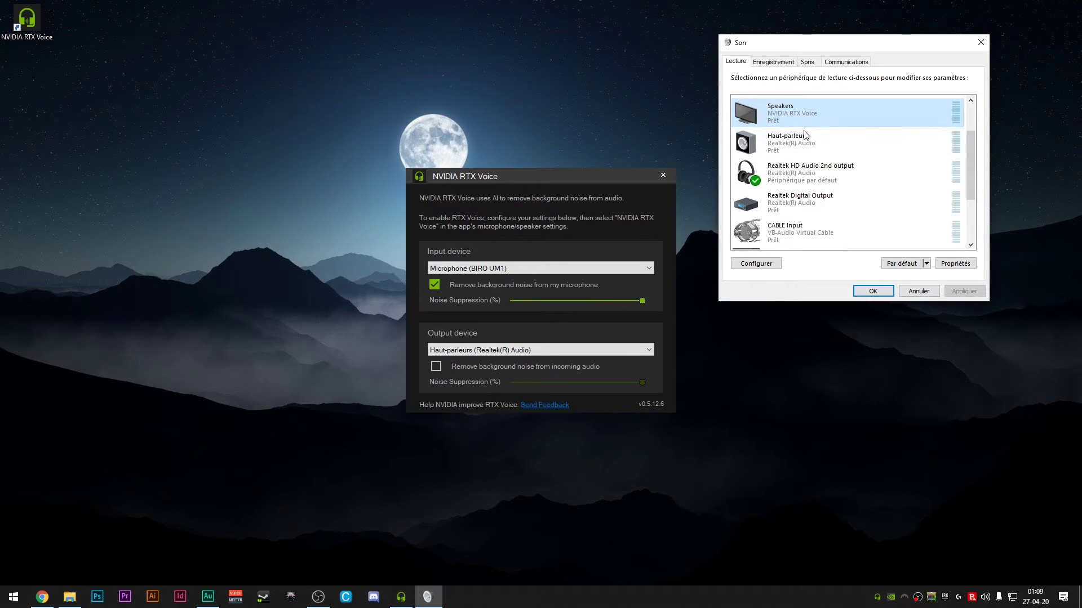
left_click(794, 174)
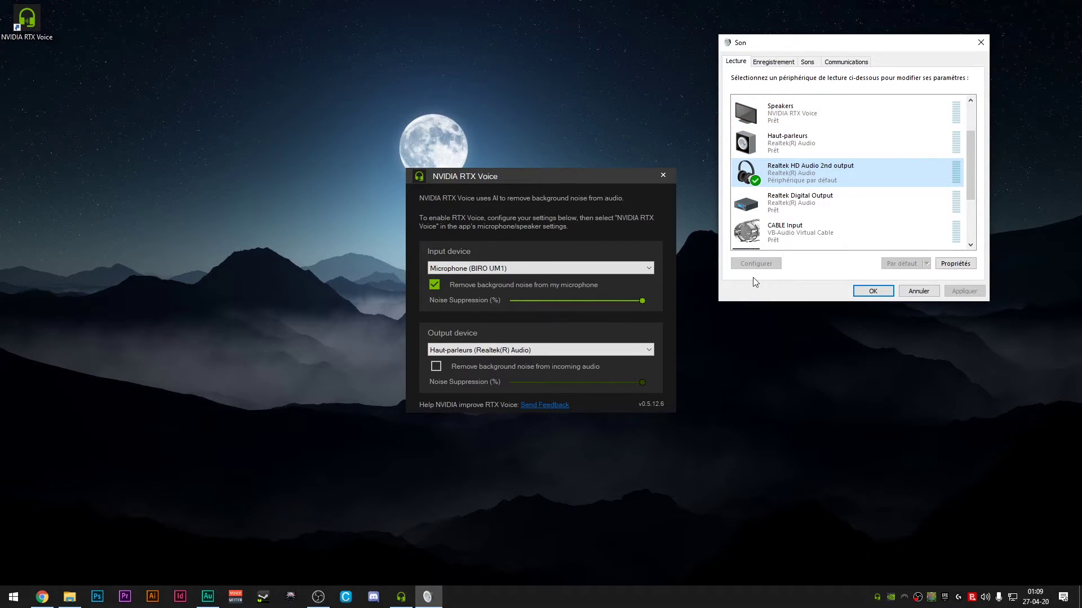
Step: Check the recording devices, including the NVIDIA RTX Voice microphone, and close the Sound dialog
left_click(771, 62)
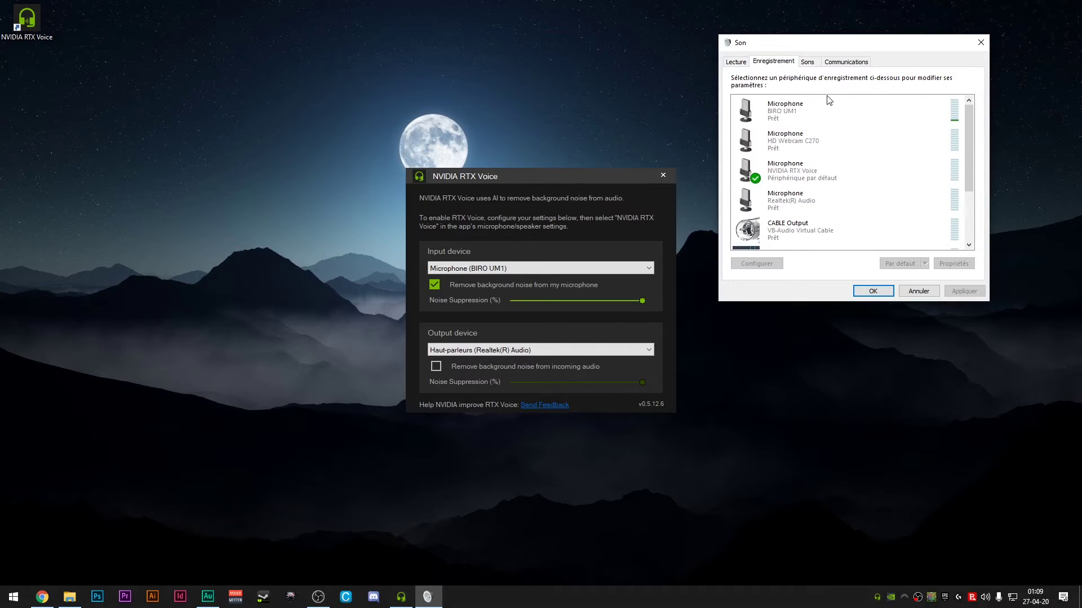
left_click(815, 177)
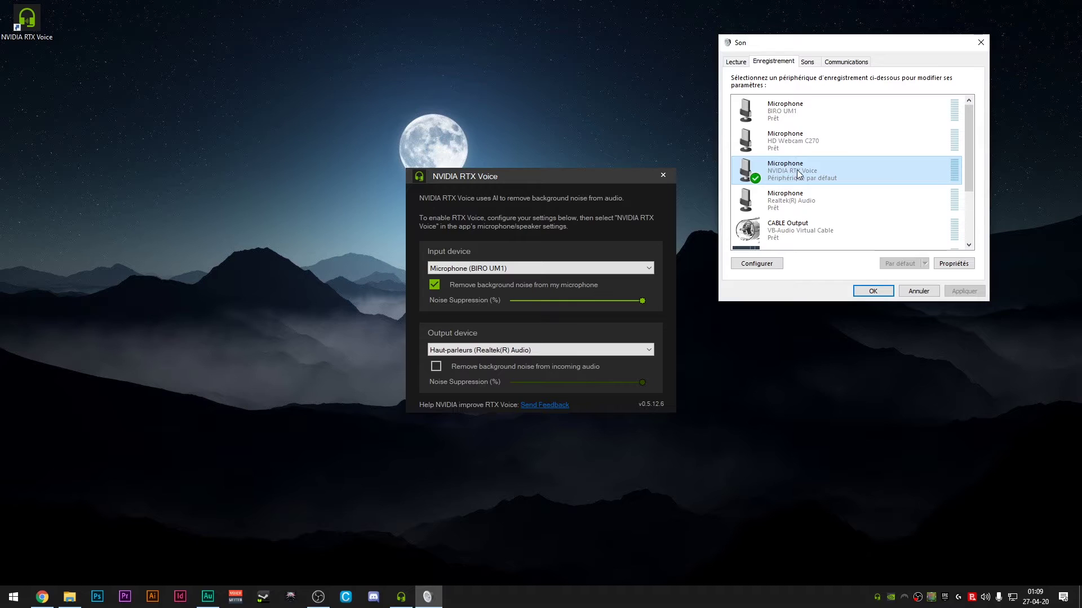
left_click(791, 113)
left_click(800, 201)
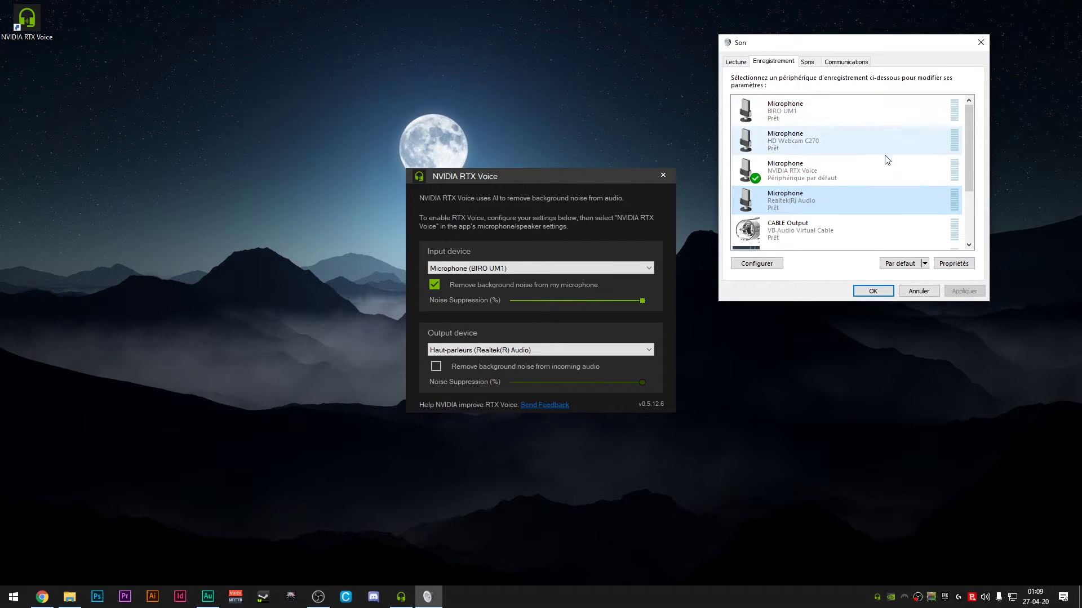
left_click(828, 179)
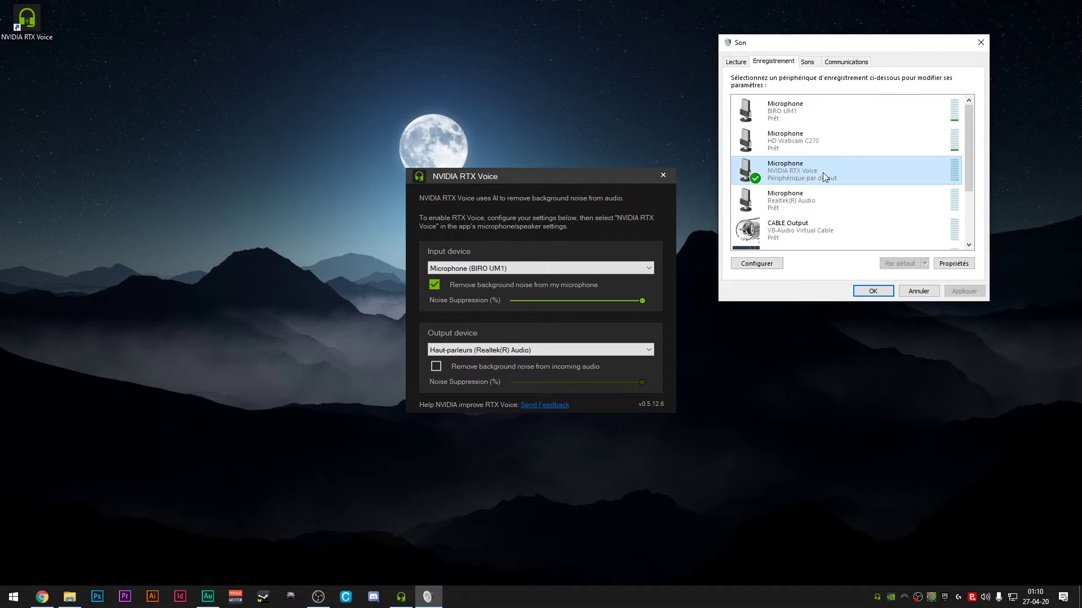
left_click(981, 45)
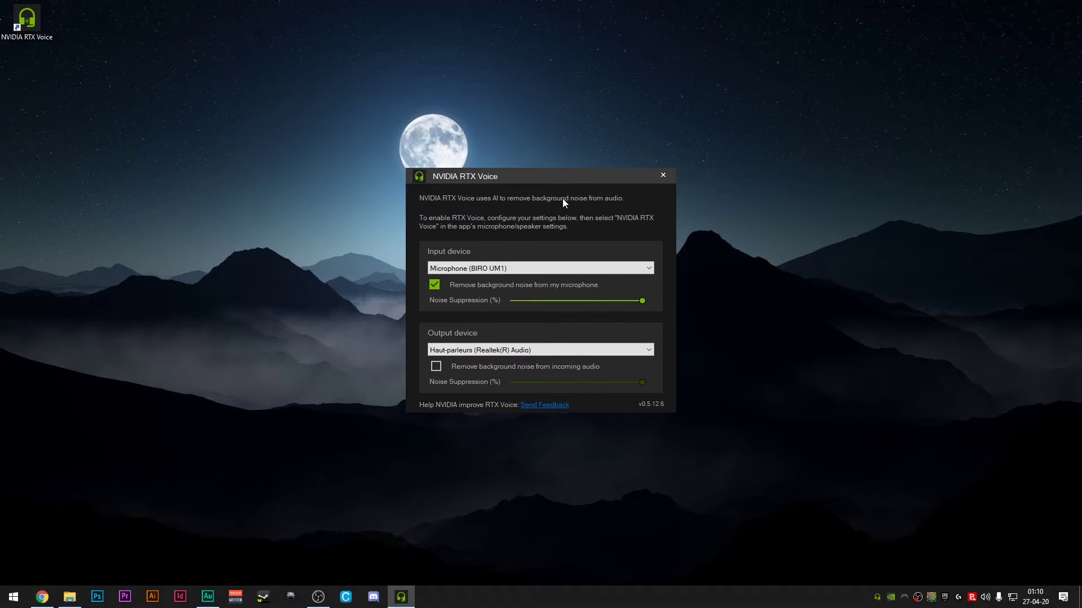
Step: Configure RTX Voice with Microphone (BIRO UM1) as input at maximum noise suppression and Realtek HD Audio 2nd output as output device
left_click(522, 269)
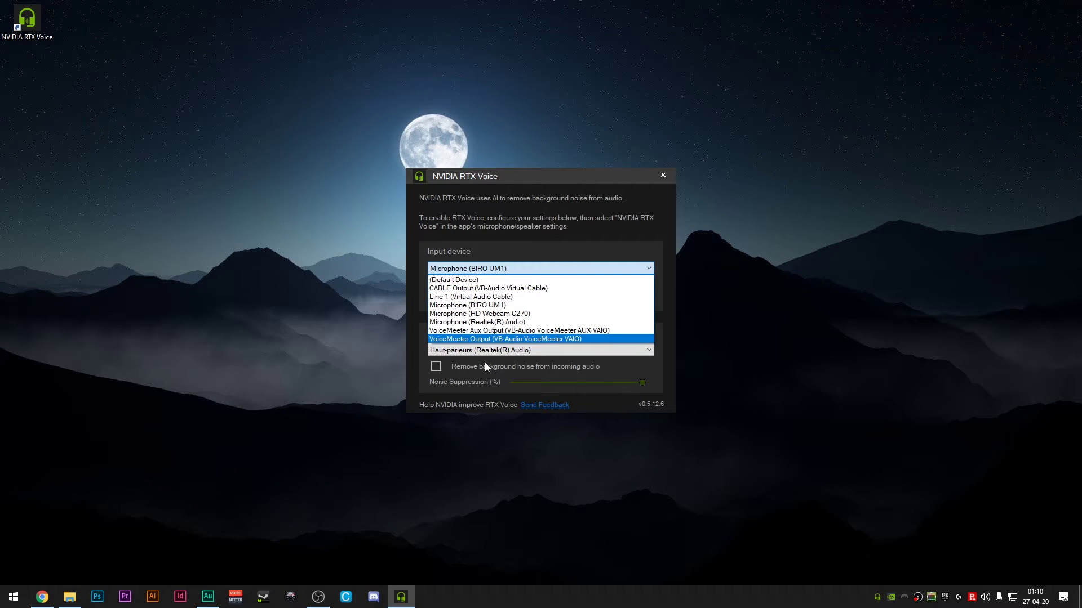
left_click(472, 305)
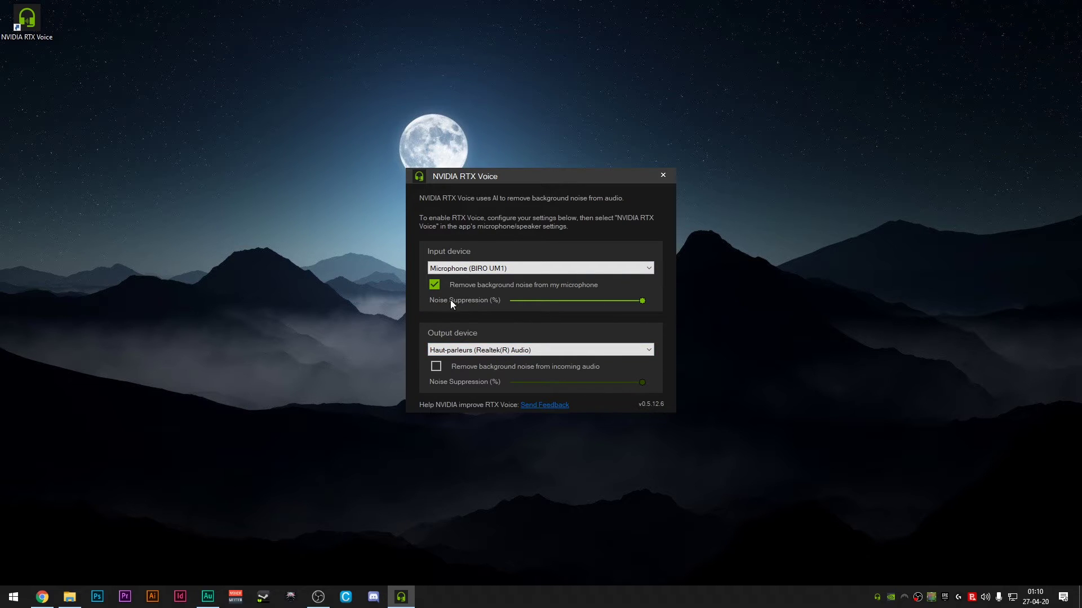
left_click_drag(642, 301, 556, 301)
left_click_drag(641, 301, 664, 300)
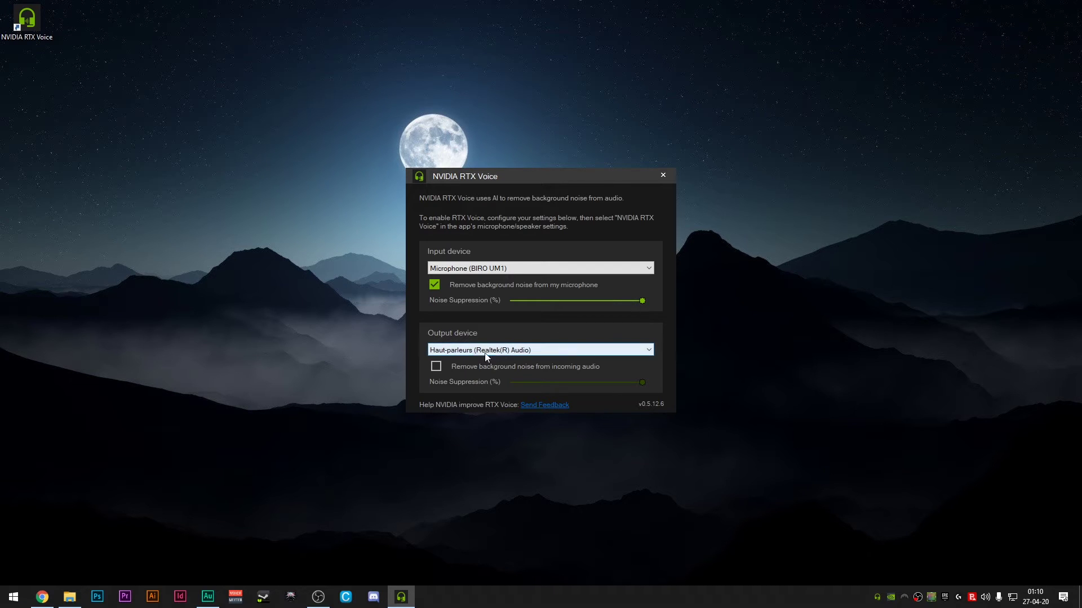
left_click(465, 351)
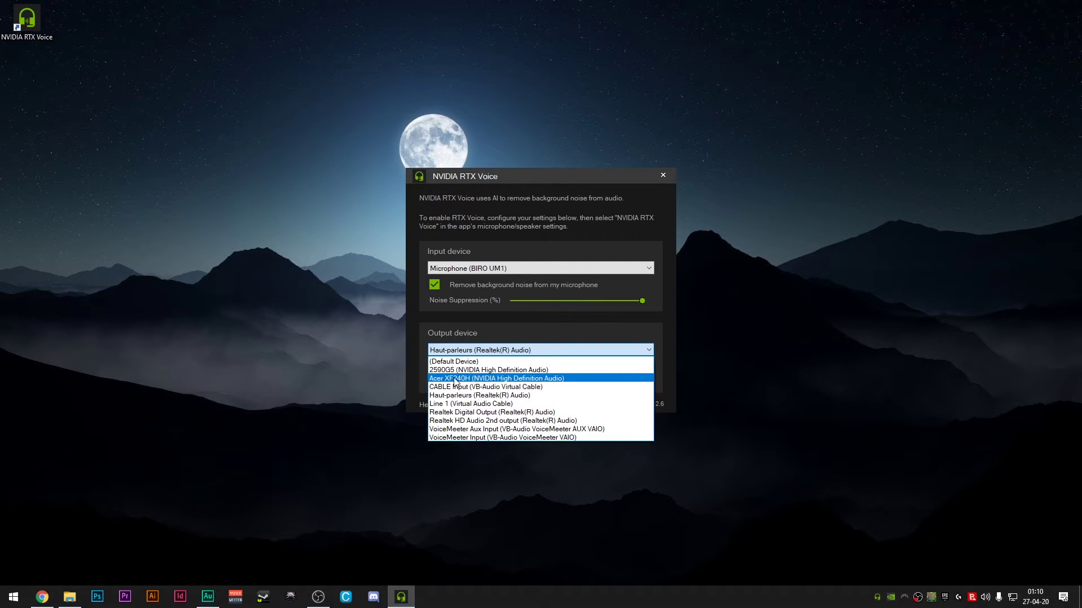
left_click(456, 420)
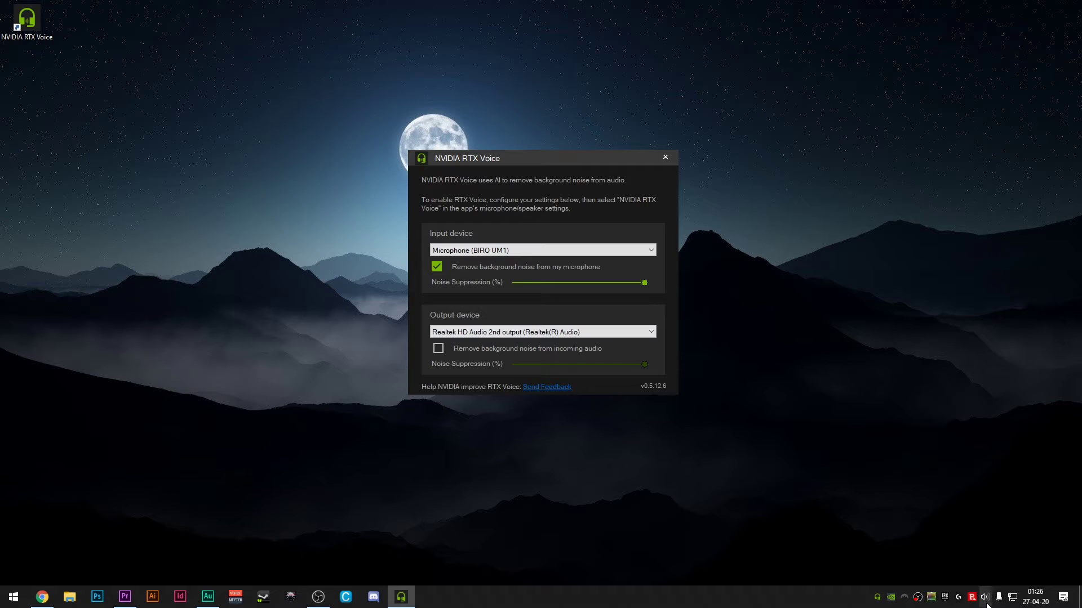
Step: Reopen the Windows Sound control panel and check the NVIDIA RTX Voice entries under both playback and recording devices
right_click(986, 603)
left_click(992, 537)
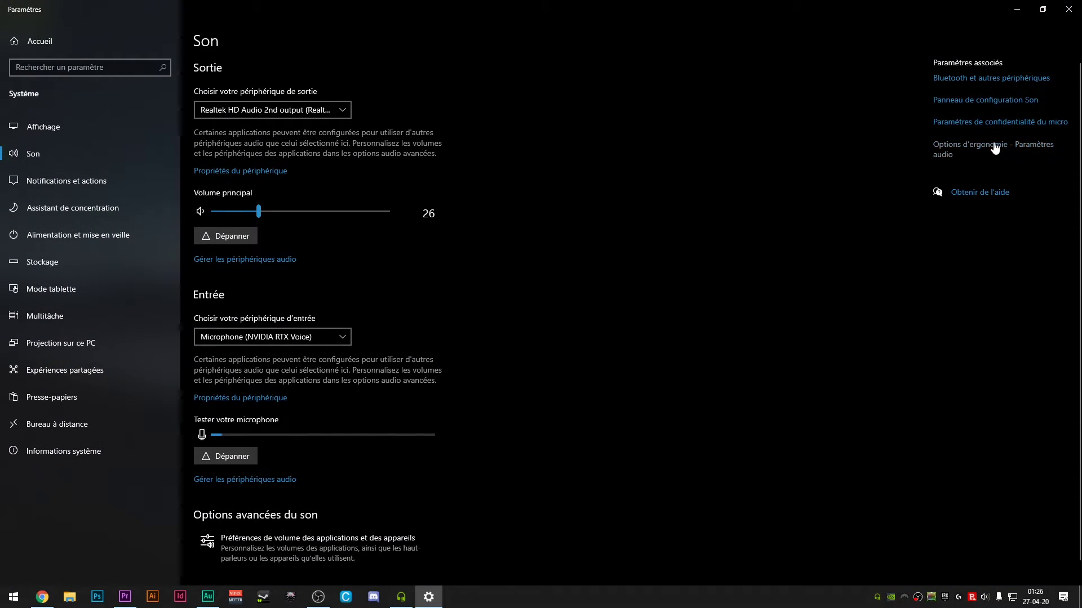
left_click(1068, 9)
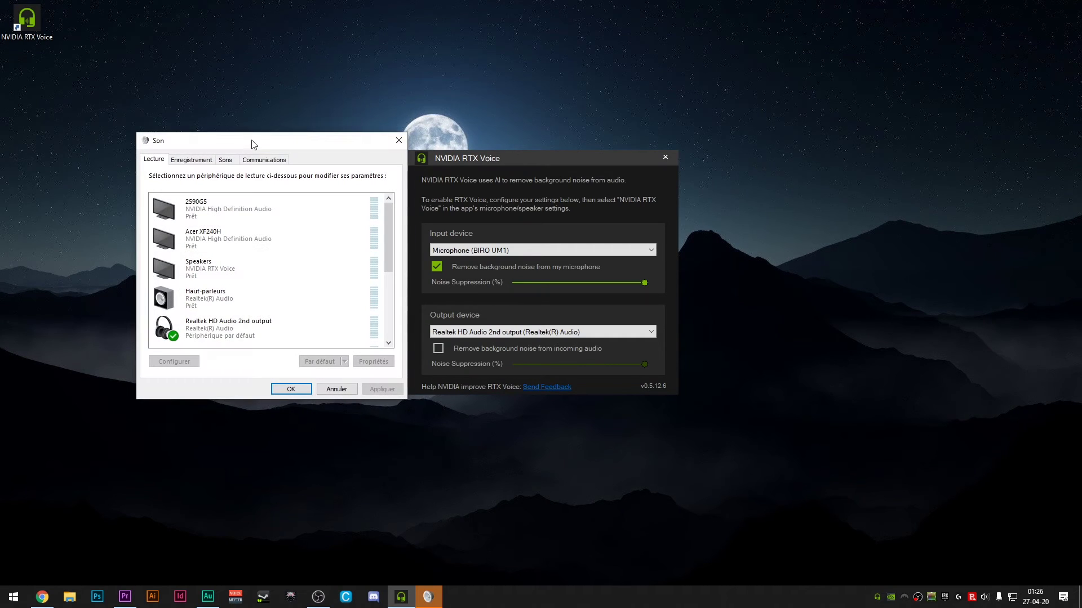
left_click_drag(251, 145, 508, 57)
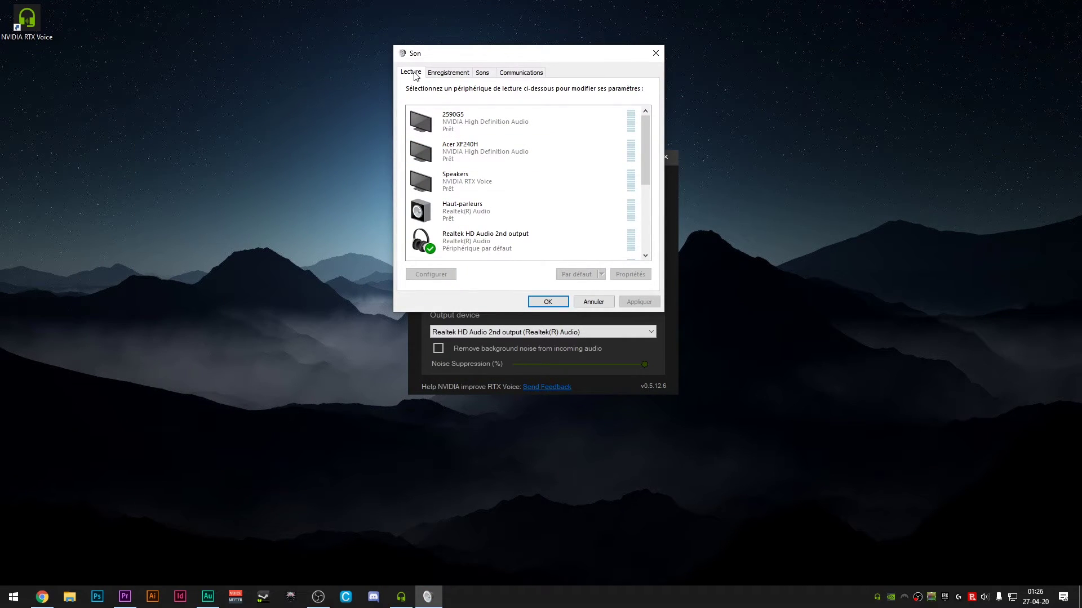
left_click(449, 72)
left_click(411, 72)
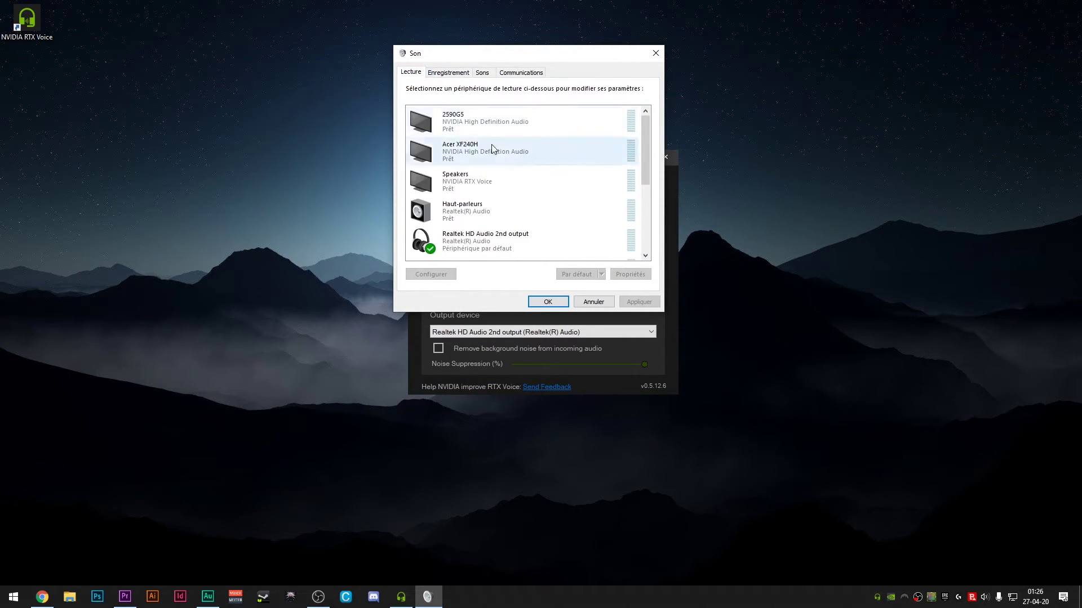
left_click(465, 187)
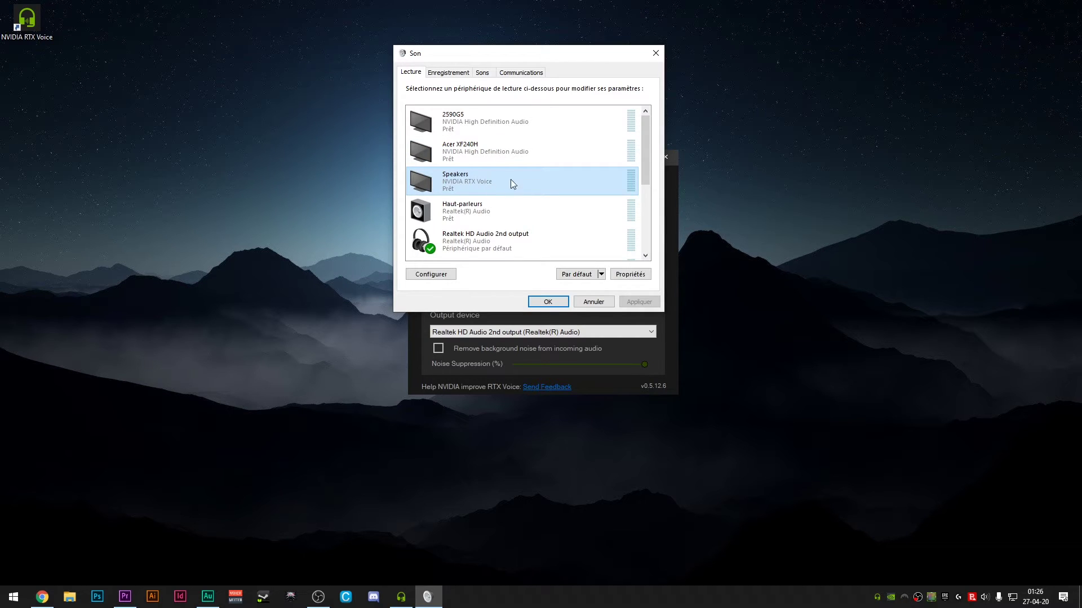
left_click(449, 72)
left_click(462, 182)
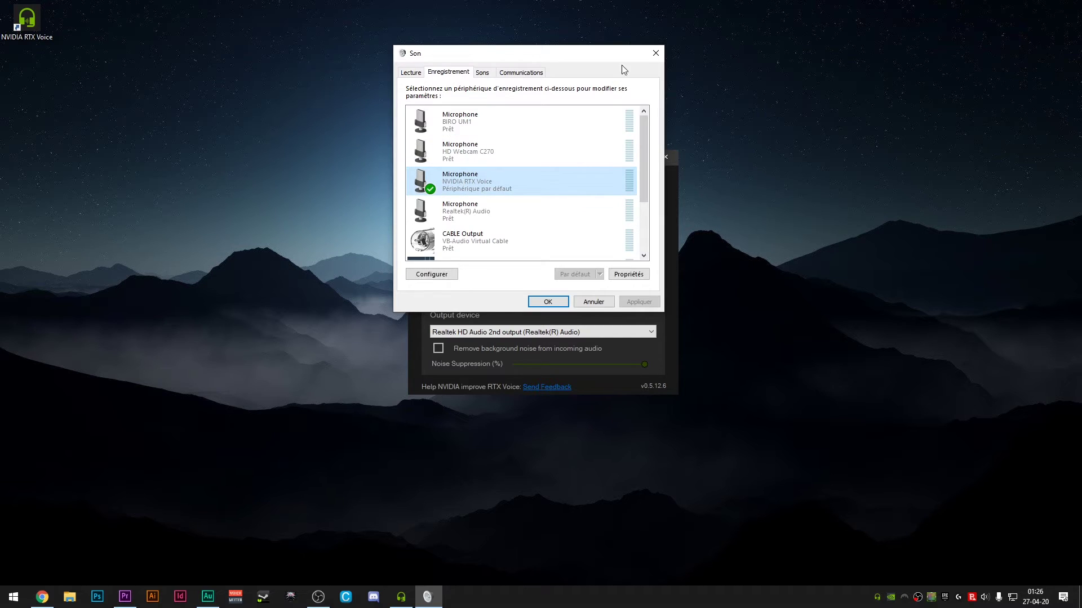
left_click(655, 53)
Step: Switch to Discord and open the Voix & Vidéo page of its user settings
left_click(373, 596)
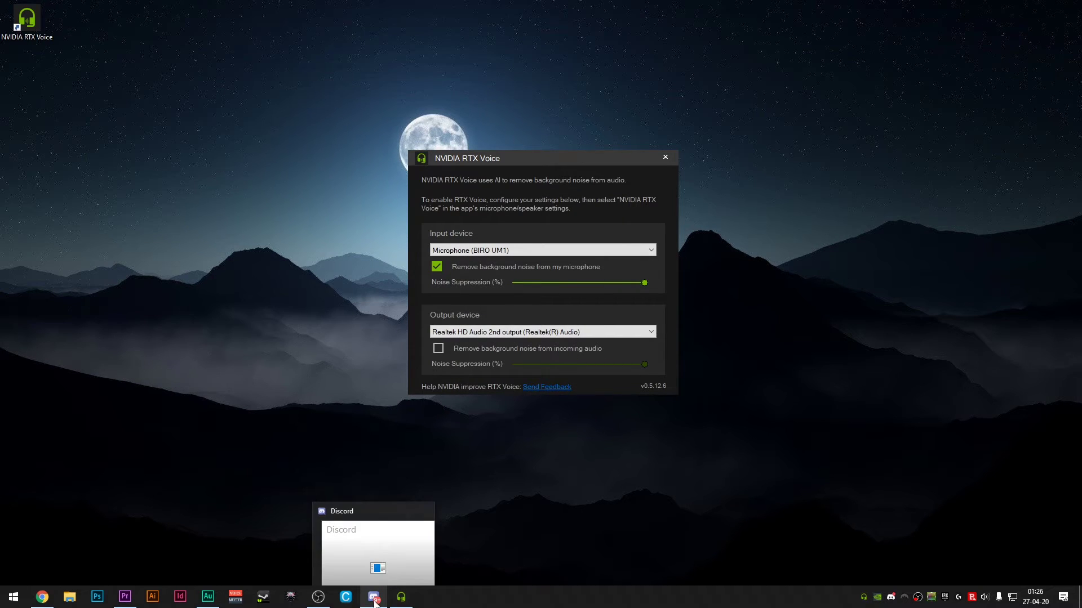
left_click(375, 602)
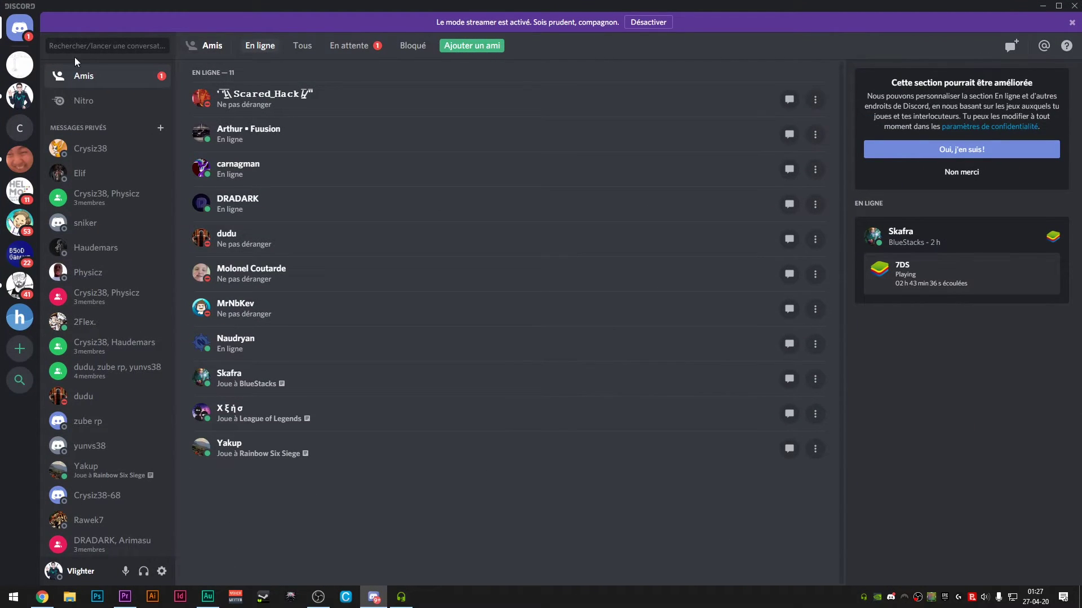
left_click(161, 572)
left_click(313, 273)
Step: Check the available voice input and output devices for the NVIDIA RTX Voice microphone and speakers
left_click(480, 97)
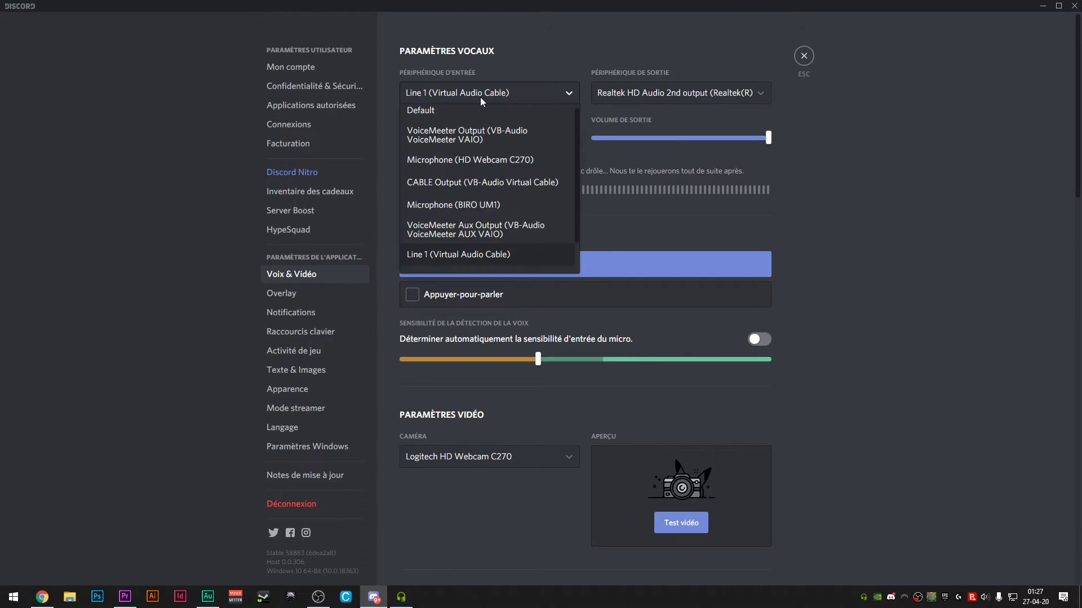
scroll(507, 191, "down", 1)
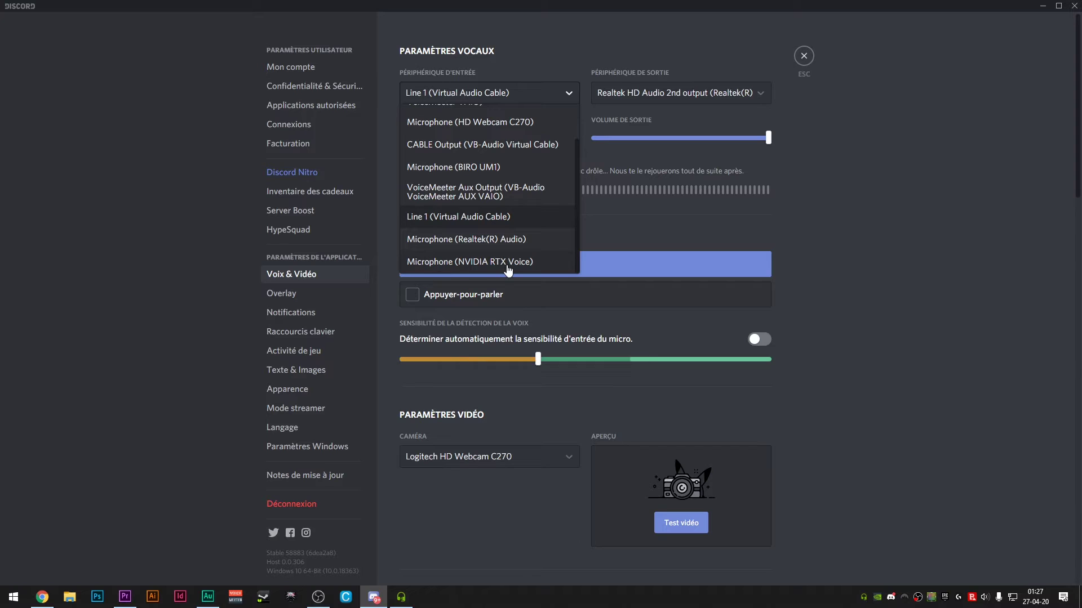
left_click(639, 95)
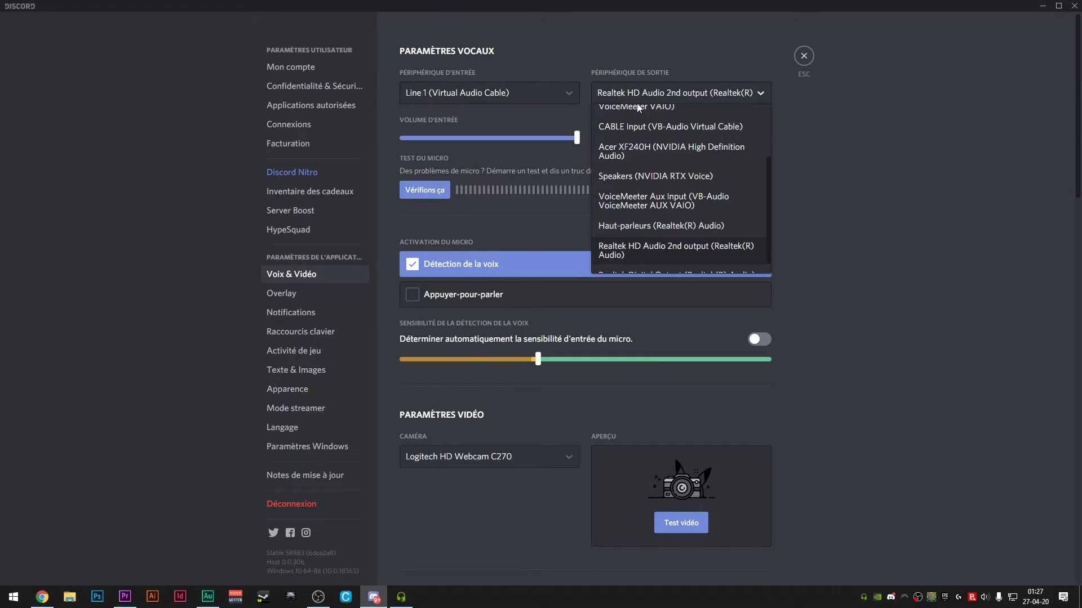
scroll(619, 169, "down", 1)
scroll(845, 248, "up", 1)
scroll(676, 226, "up", 2)
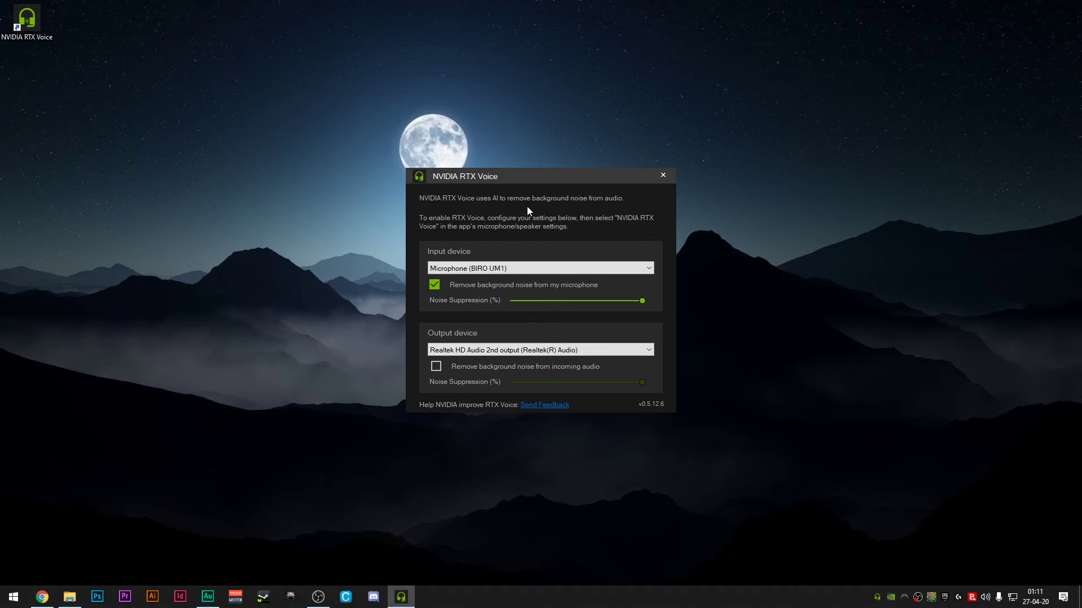
Step: Switch to Adobe Audition and examine the Piste 1 effects, including Egaliseur paramétrique, Dynamique and Réduction adaptative du bruit
left_click(207, 596)
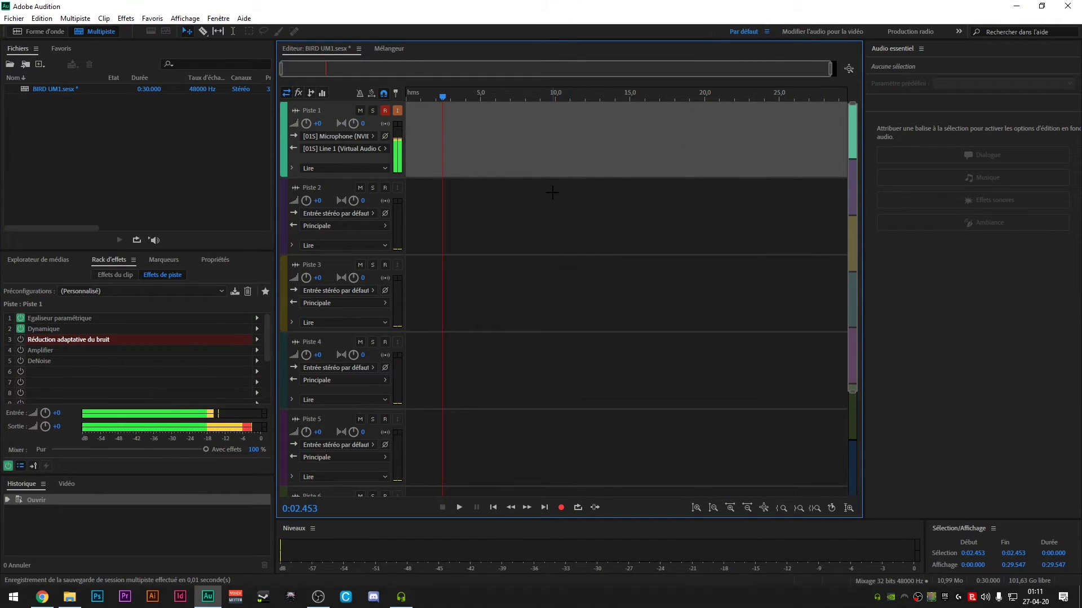
left_click(57, 323)
left_click(51, 329)
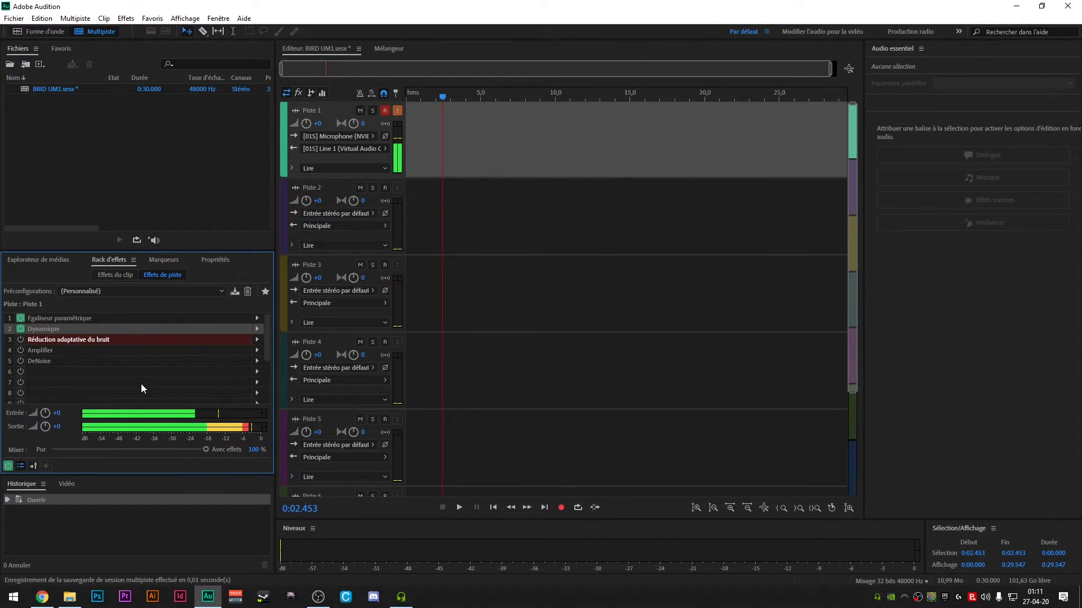
left_click(73, 341)
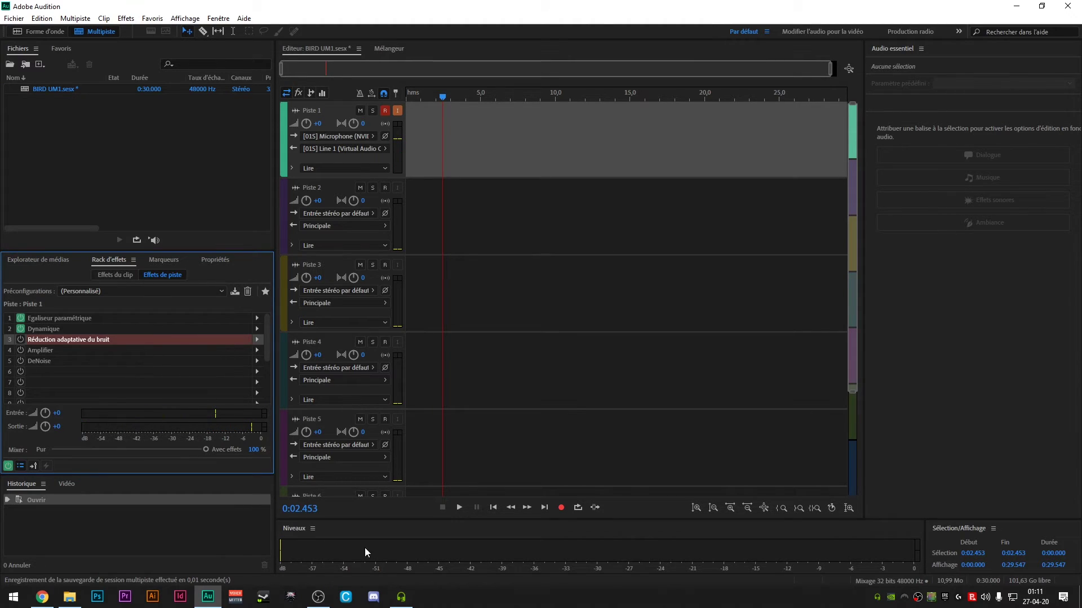
Step: Switch to NVIDIA RTX Voice and turn the microphone's background noise removal off and on again to compare the sound
left_click(400, 597)
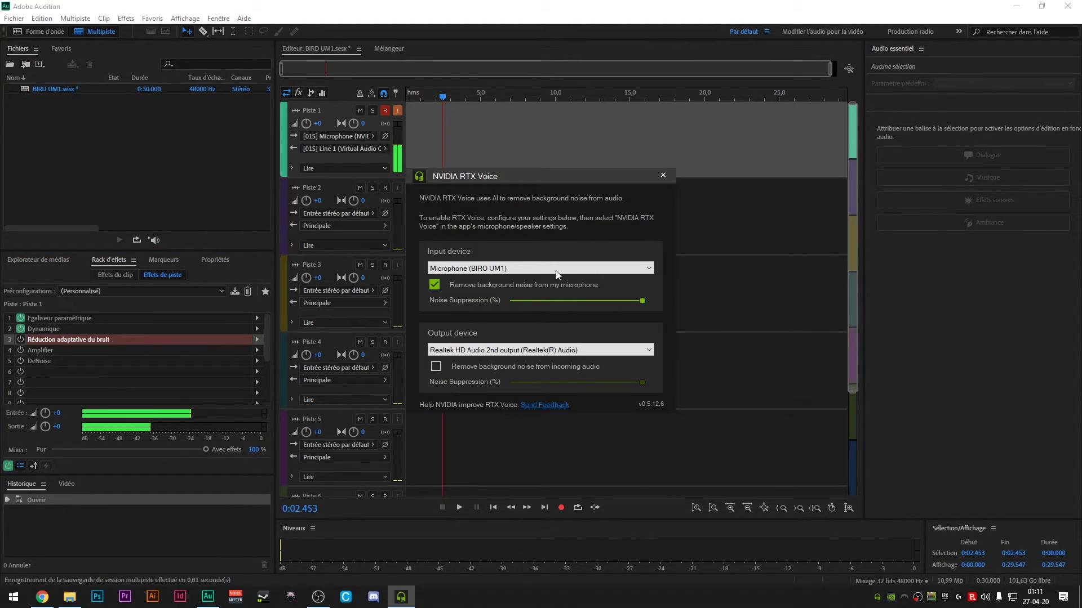
left_click(439, 287)
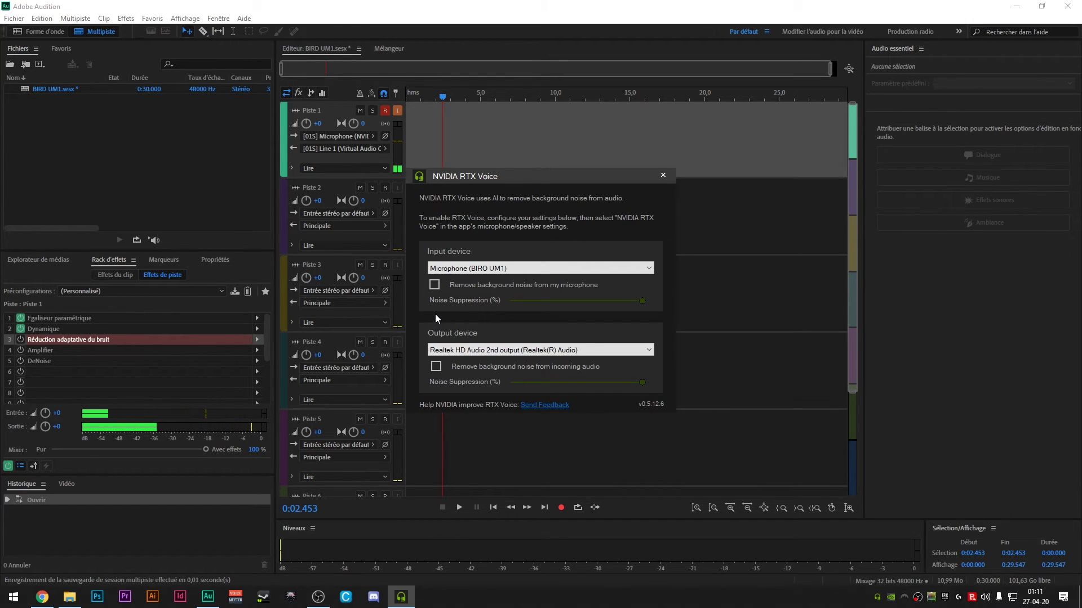
left_click(559, 285)
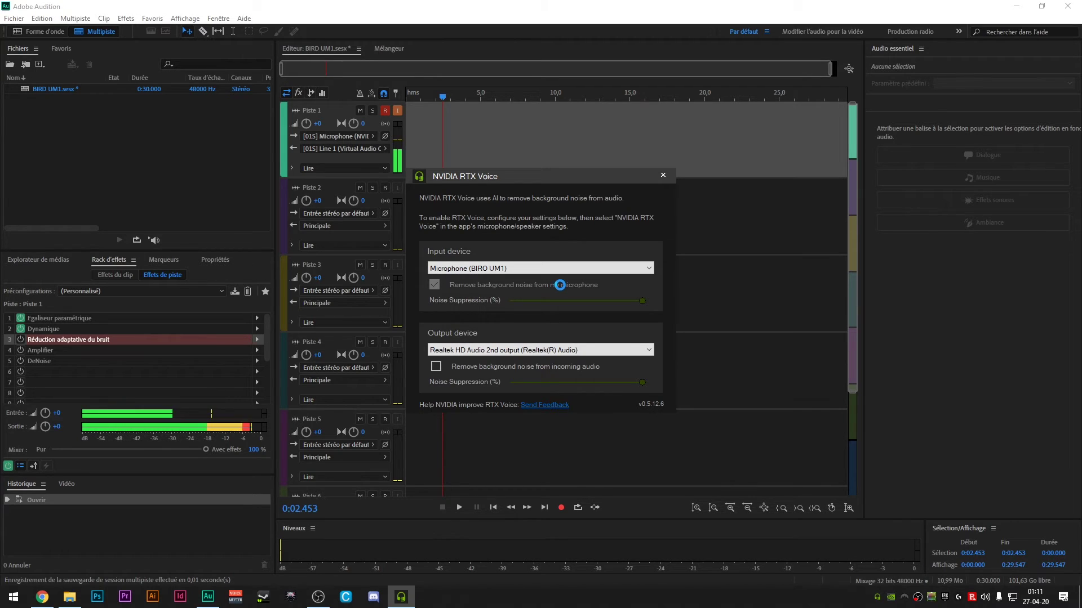